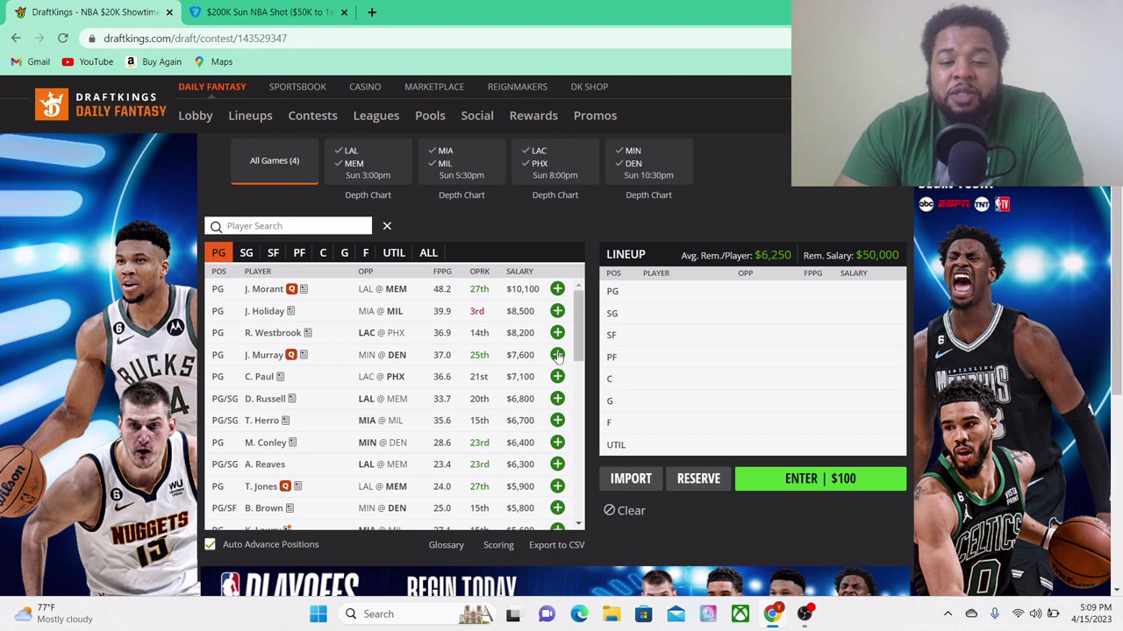
Add J. Murray ($7,600) at PG, leaving $42,400 in salary.
click(557, 355)
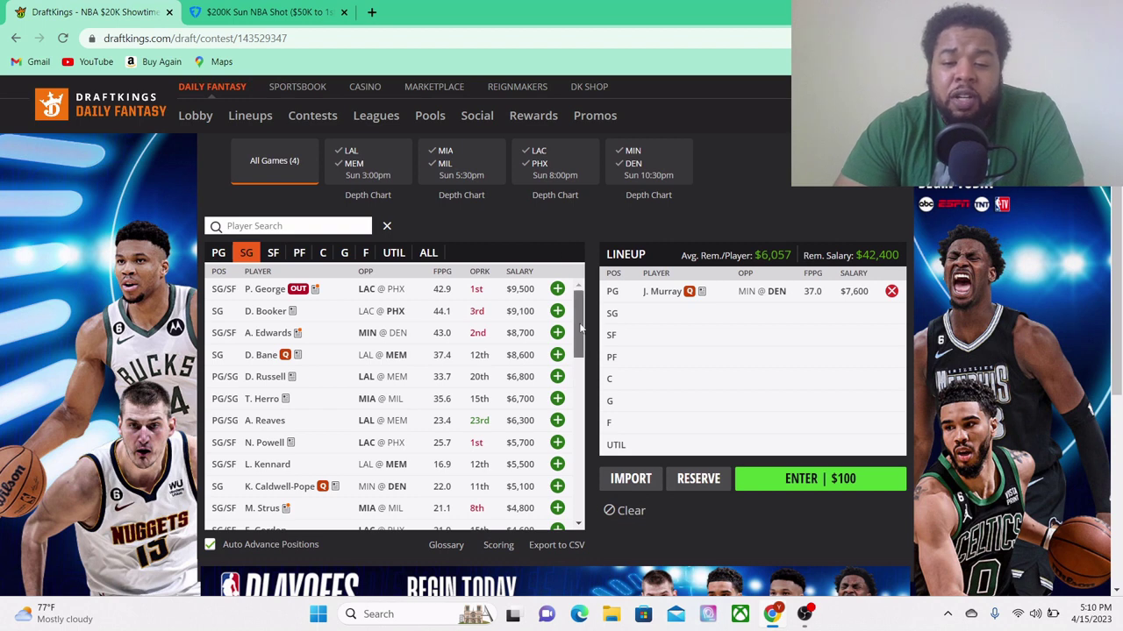
Add T. Herro ($6,700) at SG, leaving $35,700 remaining.
click(557, 398)
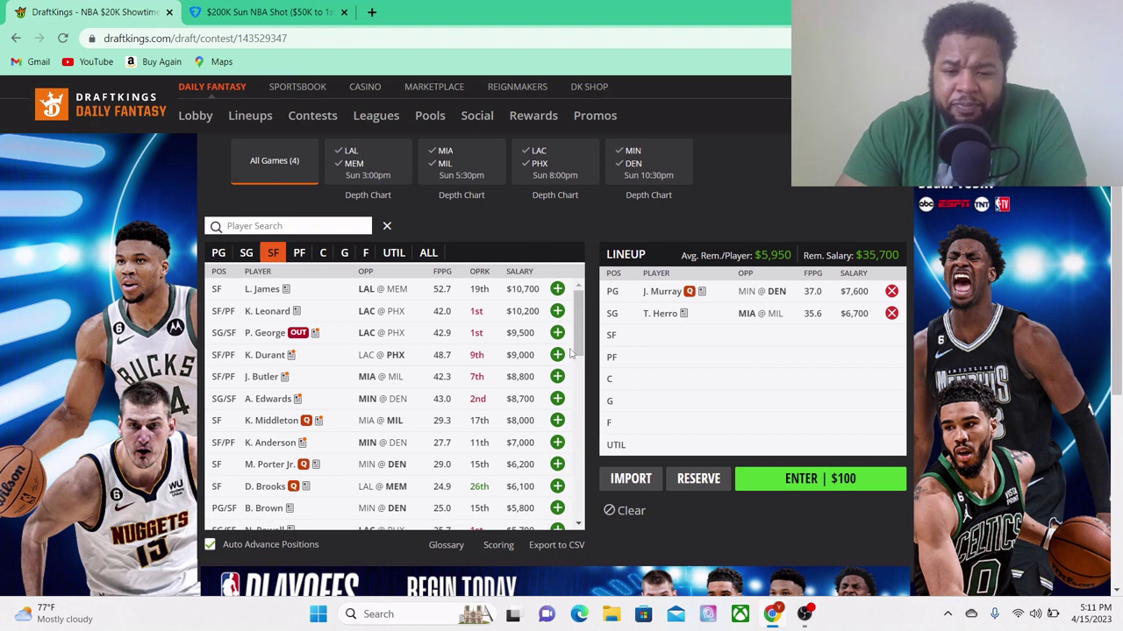
Scroll the SF list and add N. Powell ($5,700), leaving $30,000 remaining.
drag(580, 348, 579, 367)
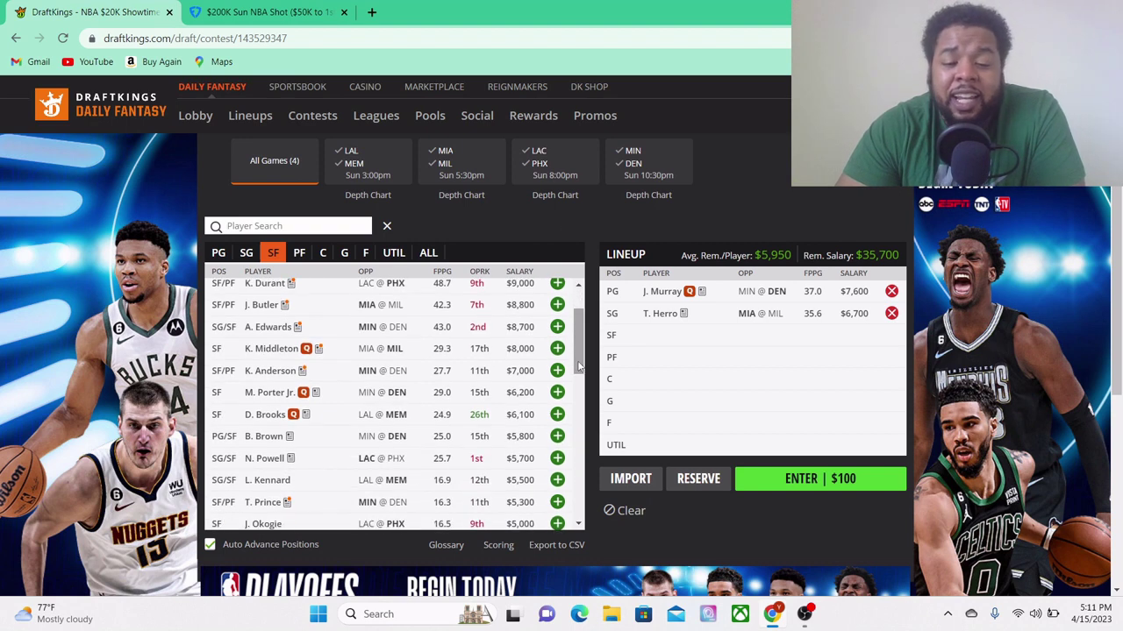
click(556, 458)
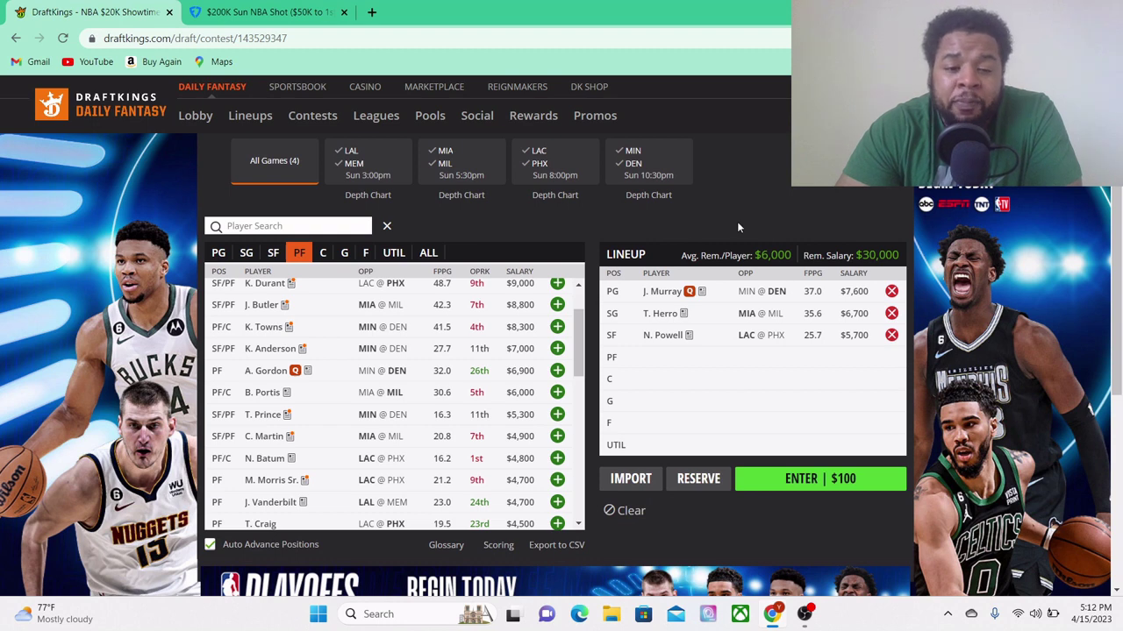
Add K. Towns ($8,300) at PF, dropping remaining salary to $21,700.
click(557, 326)
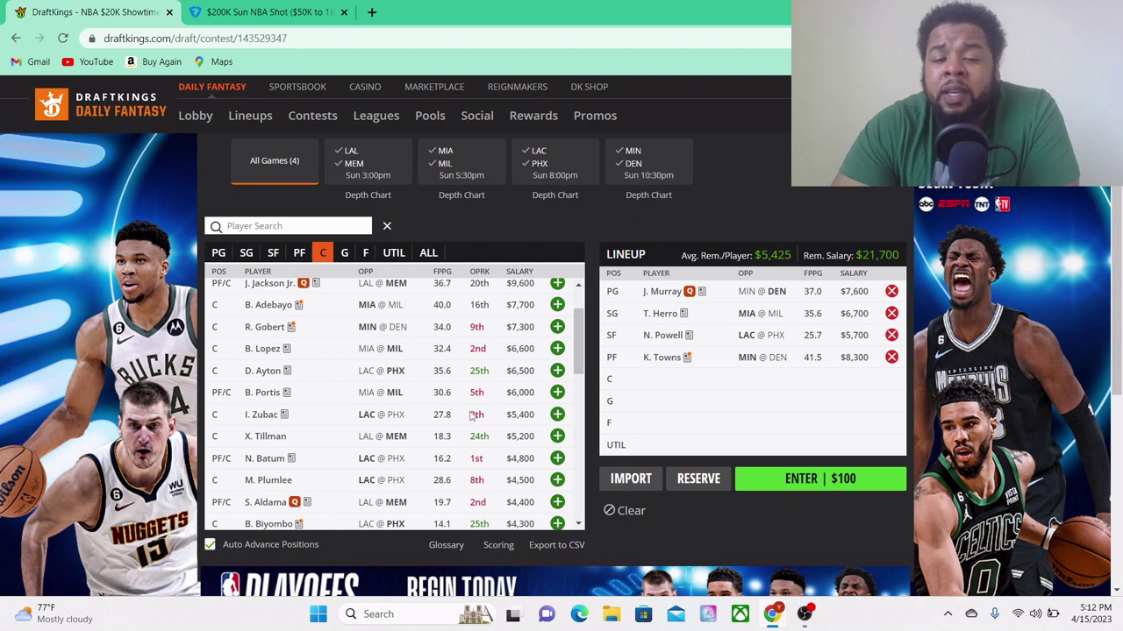
Add X. Tillman ($5,200) at center, leaving $16,500 remaining.
click(557, 437)
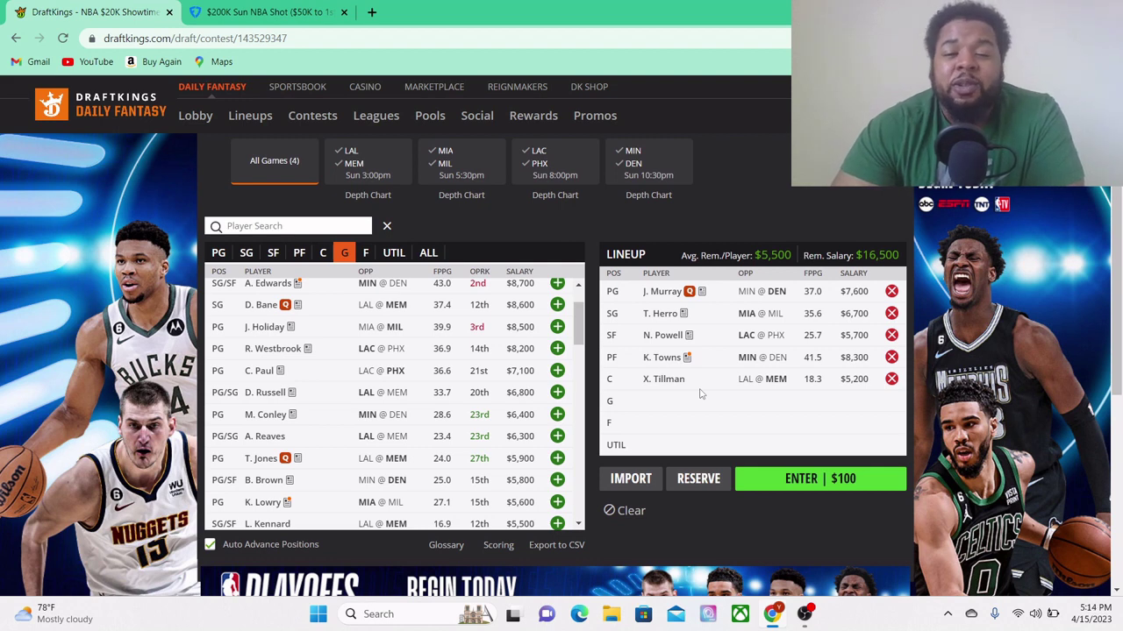
click(255, 14)
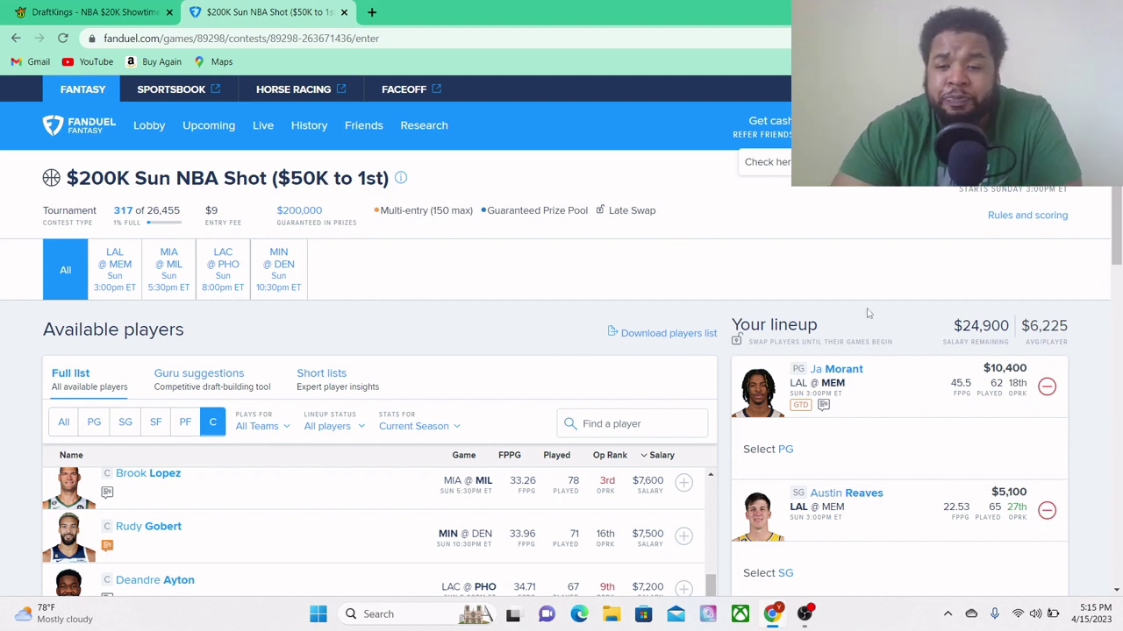
Scroll down the FanDuel player list in two passes.
drag(1116, 246, 1116, 283)
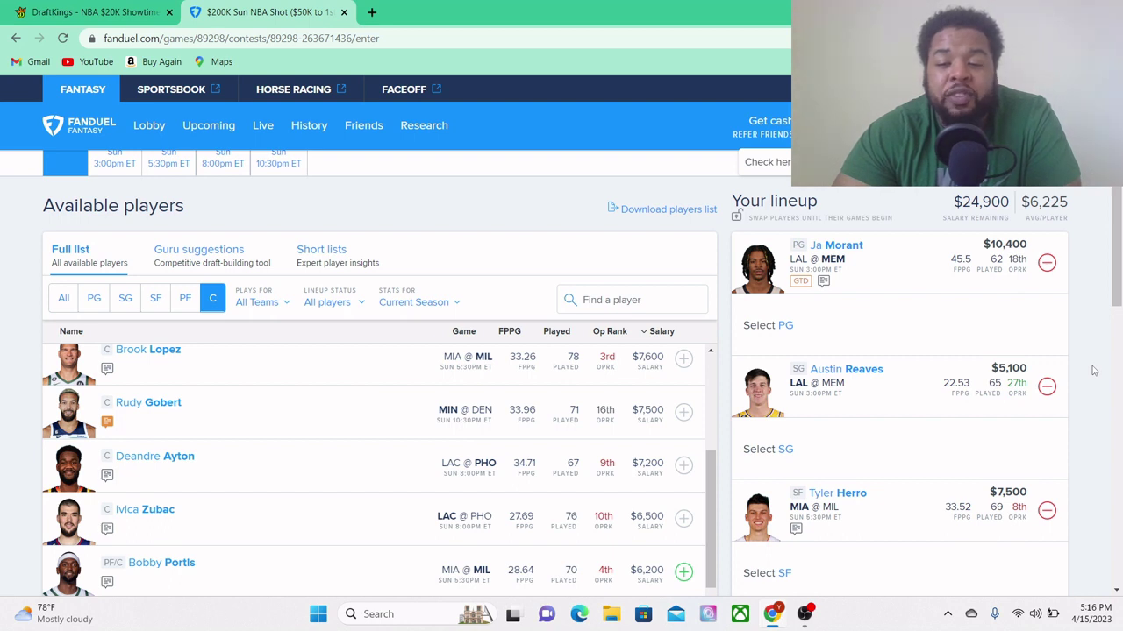
drag(1116, 293, 1115, 341)
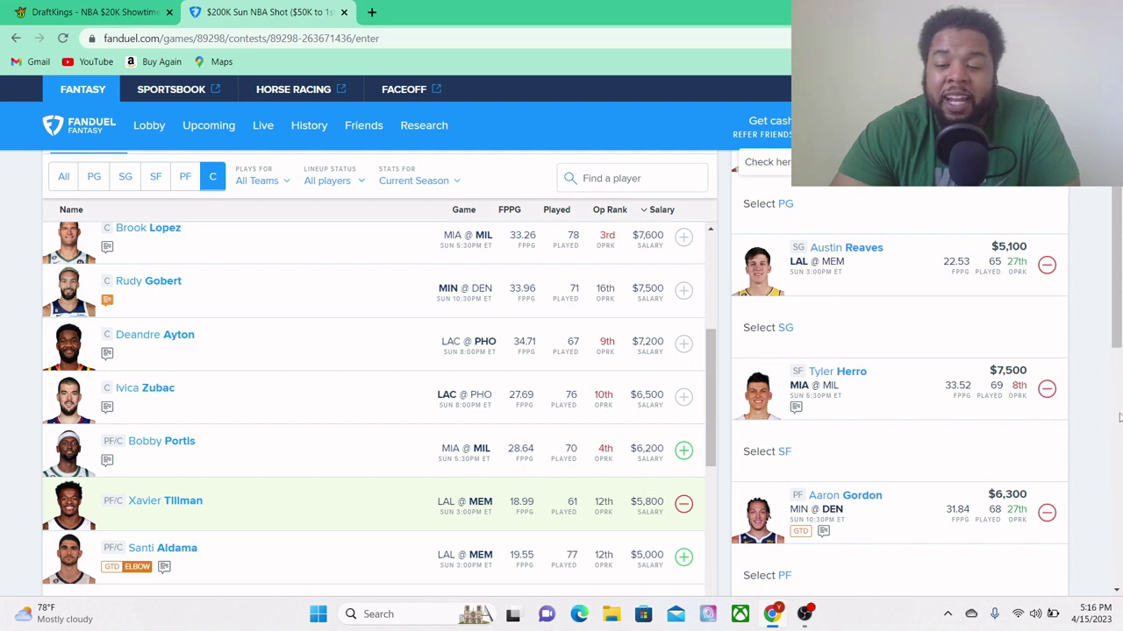
scroll(1110, 333, down, 1)
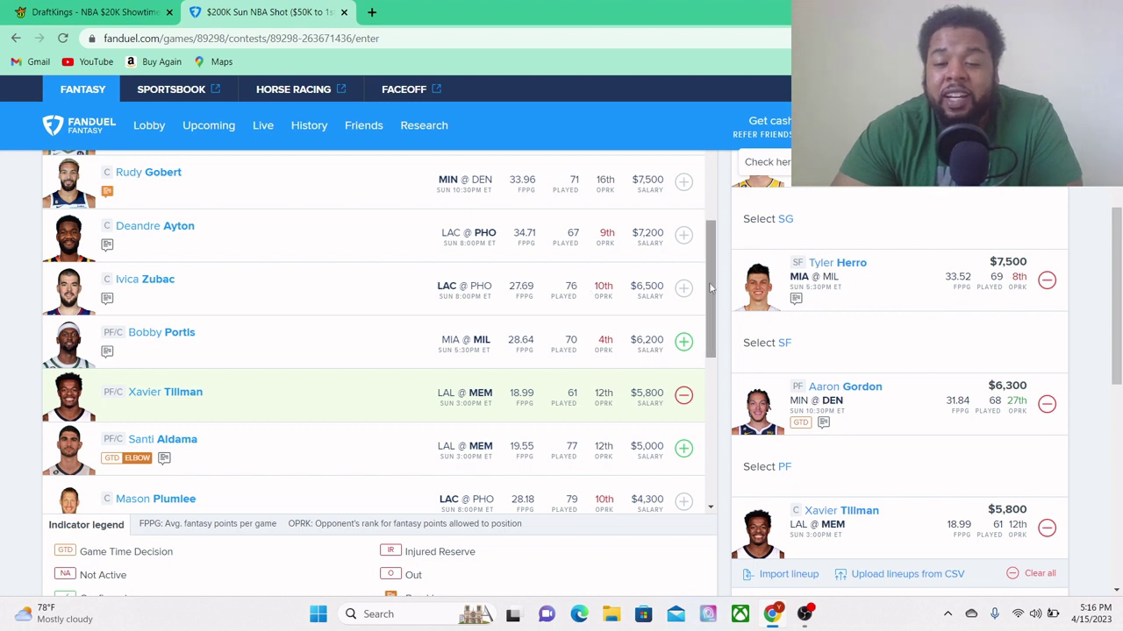
drag(719, 294, 718, 178)
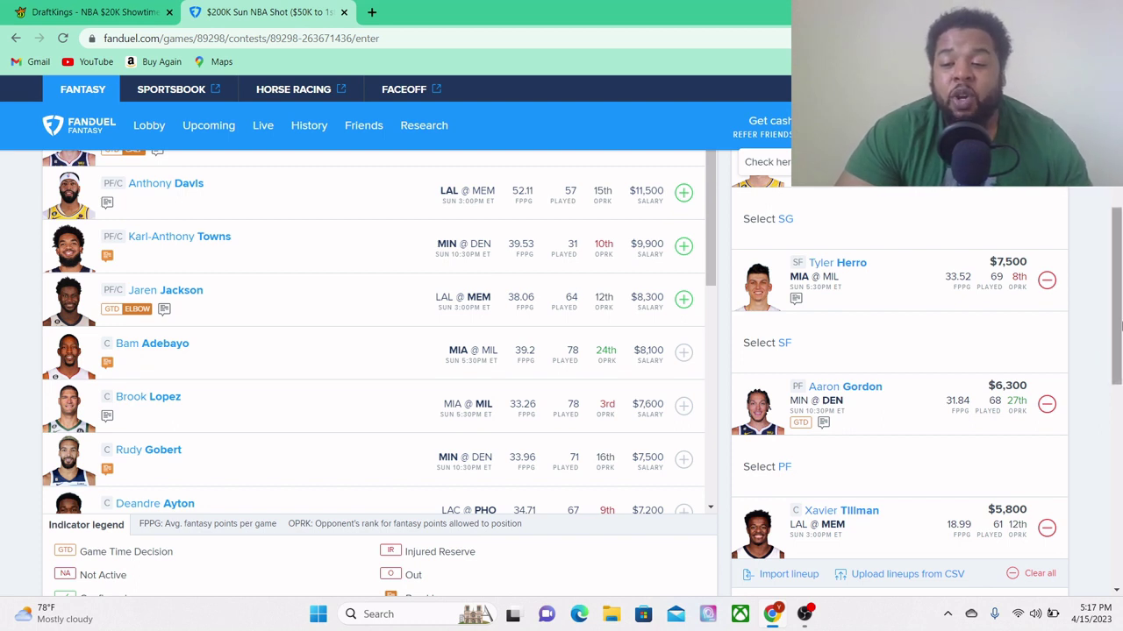
drag(1119, 319, 1112, 195)
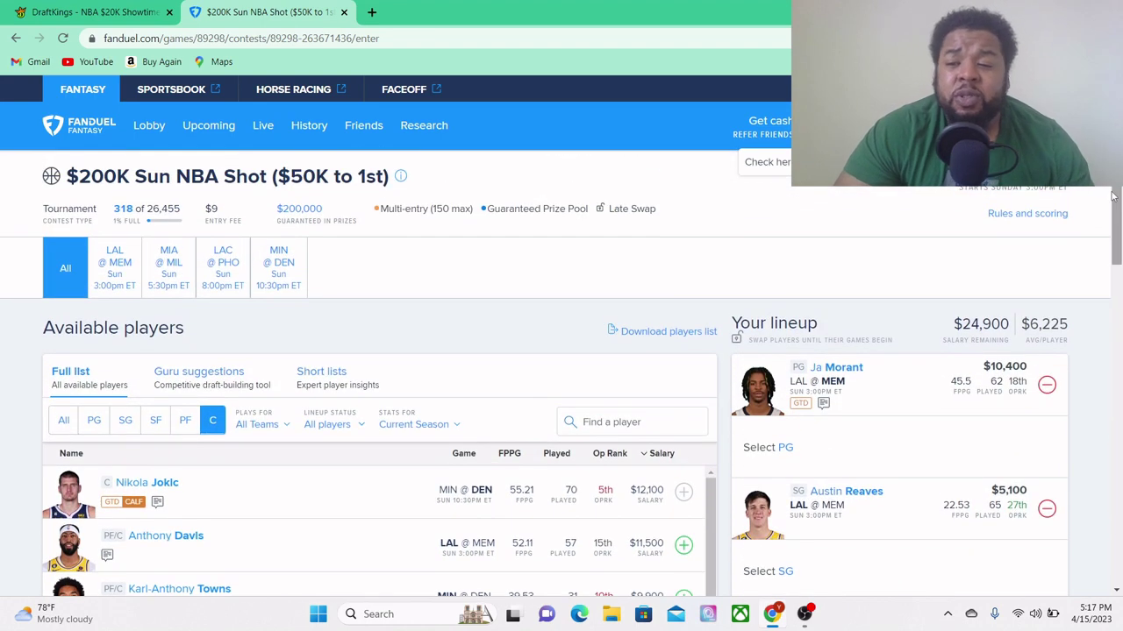